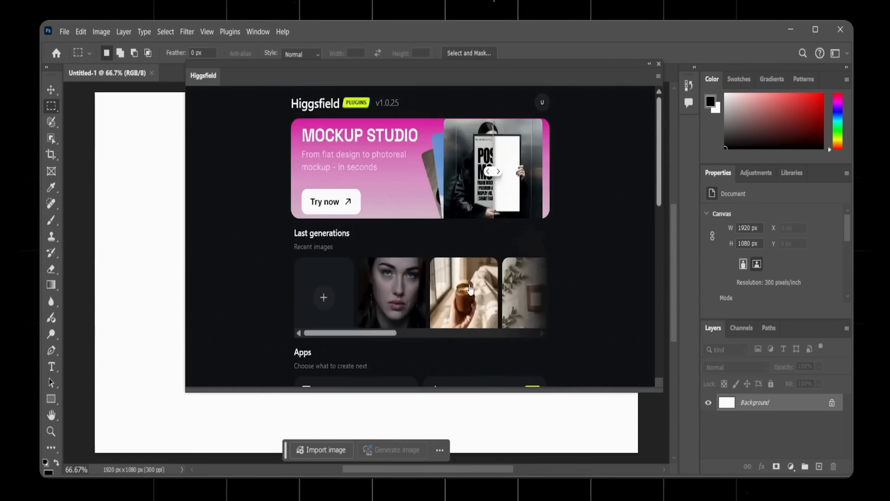
- Open Image generation in the Higgsfield plugin and paste the prompt for a minimalist cotton t-shirt with a small black line-art mountain graphic
scroll(470, 290, "down", 4)
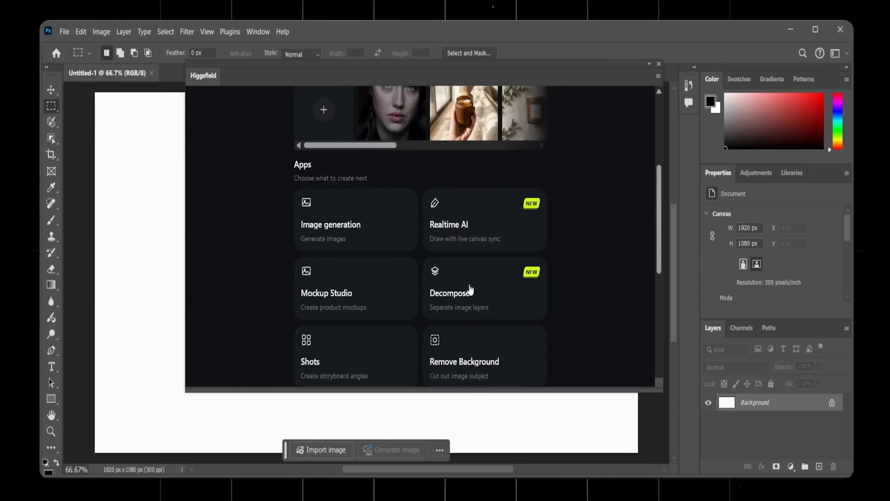
left_click(358, 224)
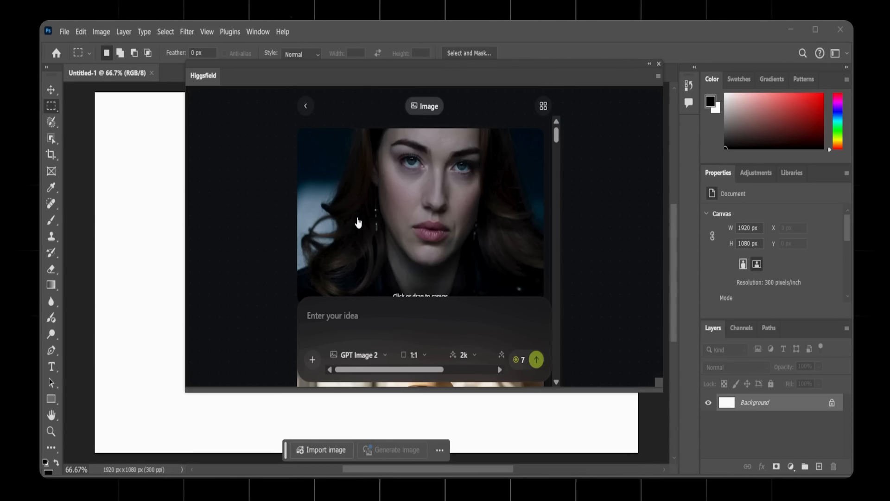
left_click(329, 326)
key("ctrl+v")
scroll(330, 326, "up", 3)
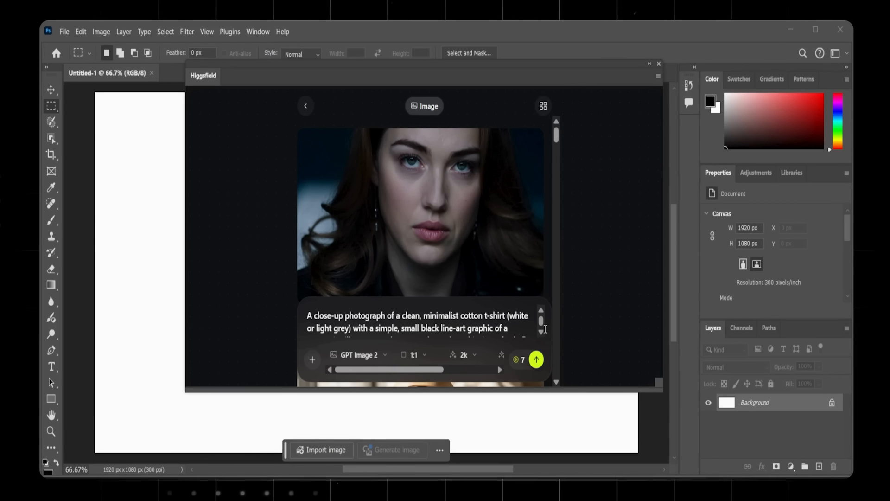
scroll(545, 329, "down", 3)
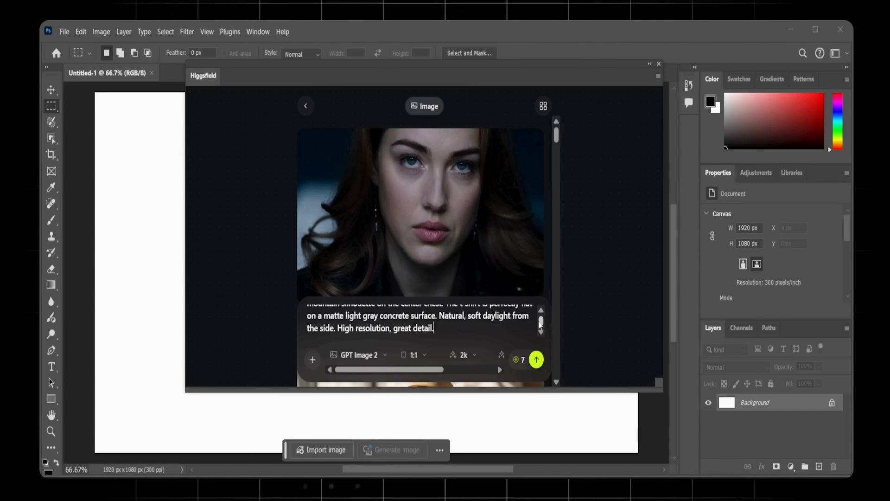
scroll(485, 315, "up", 5)
scroll(485, 315, "down", 5)
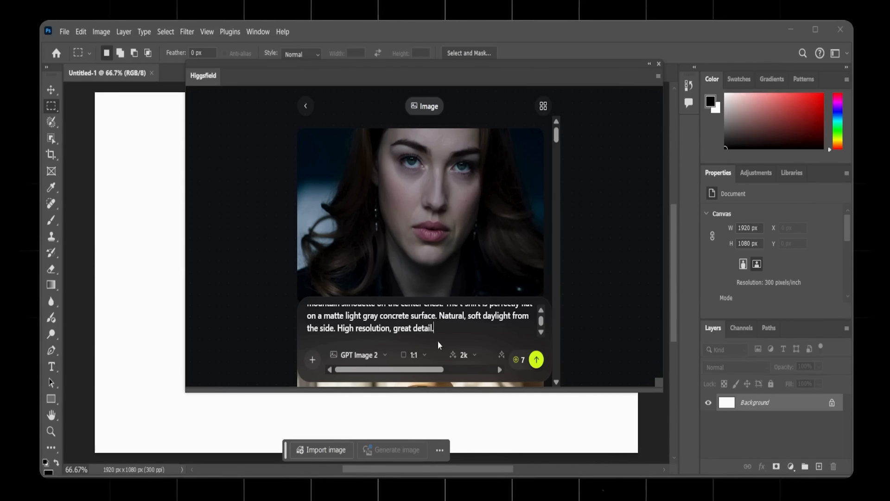
- Set the image generation model to Nano Banana Pro and the aspect ratio to 16:9
left_click(358, 355)
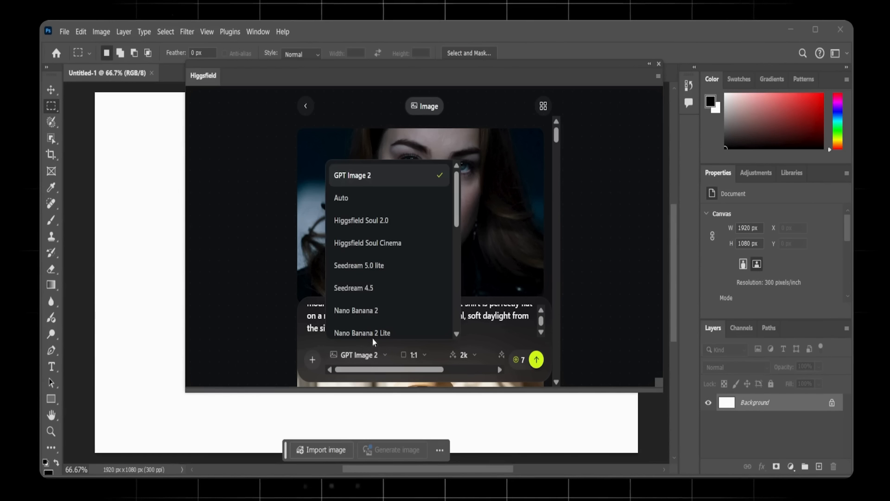
scroll(383, 309, "down", 3)
left_click(403, 230)
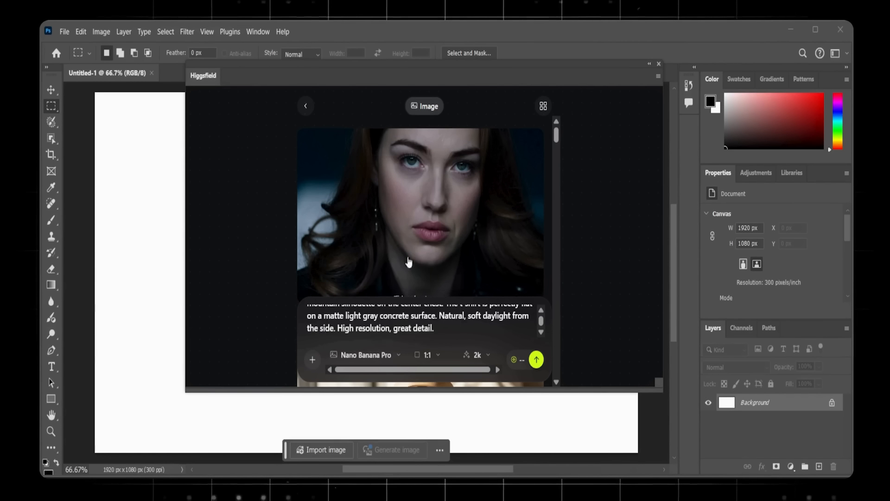
left_click(434, 354)
left_click(438, 303)
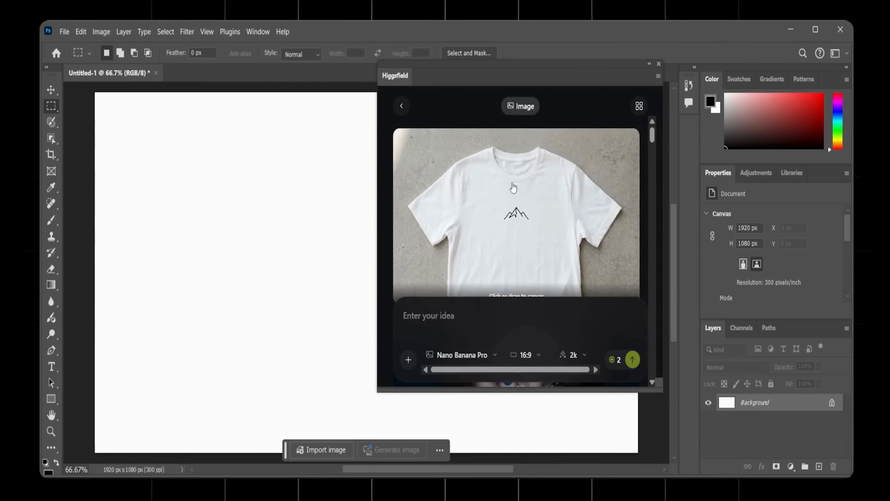
- Place the generated white t-shirt image on the canvas as a new layer and clear the plugin panel out of the way
left_click_drag(556, 207, 289, 240)
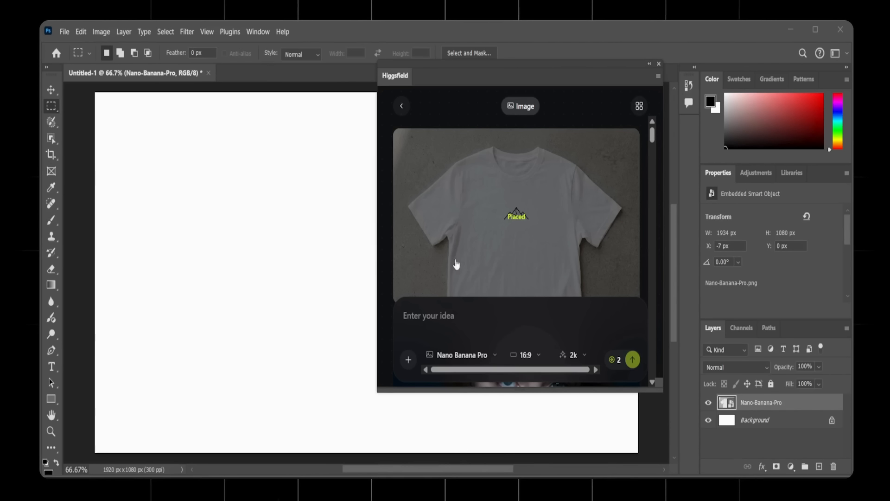
scroll(507, 236, "down", 1)
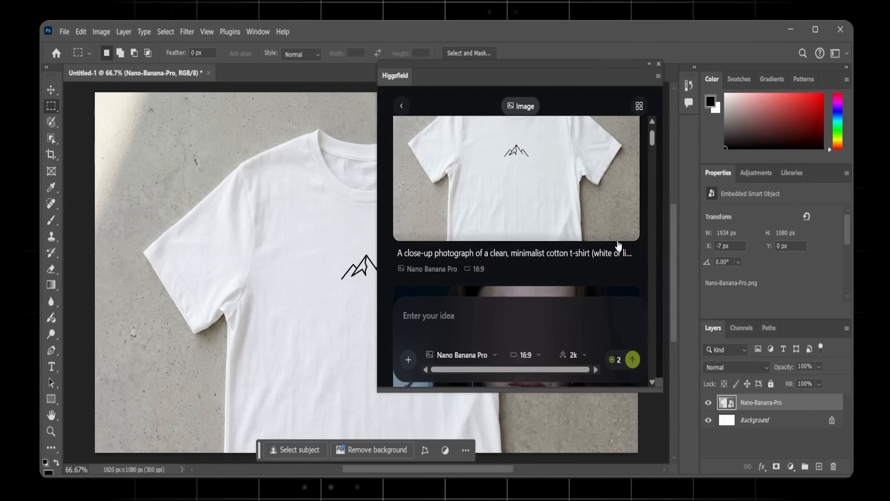
scroll(618, 244, "up", 1)
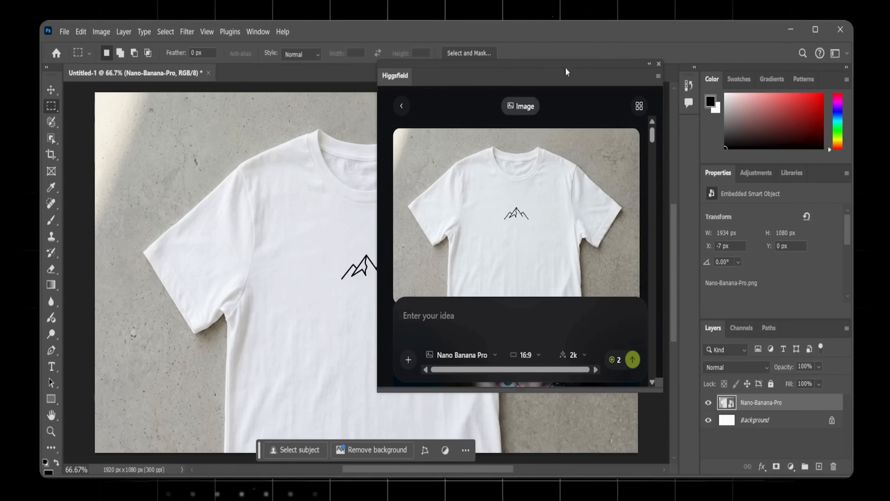
double_click(648, 70)
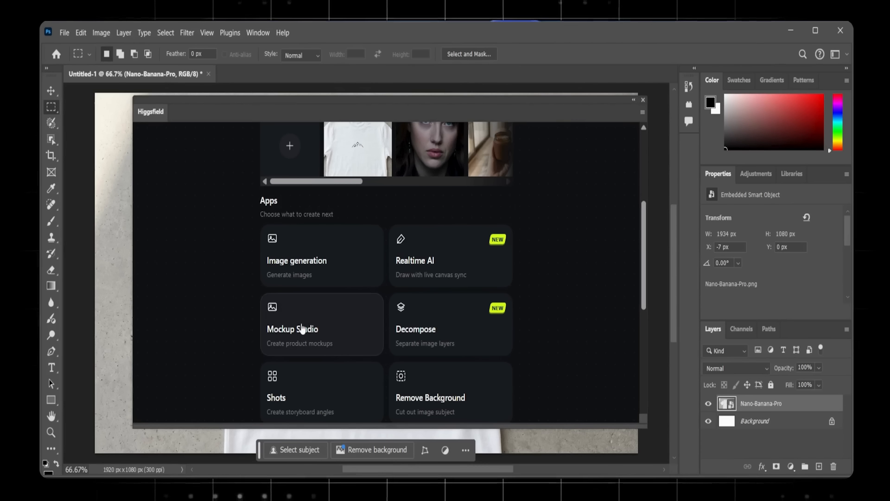
- Open Mockup Studio and go through the Signage, Poster and Print template categories to Cloth
left_click(297, 342)
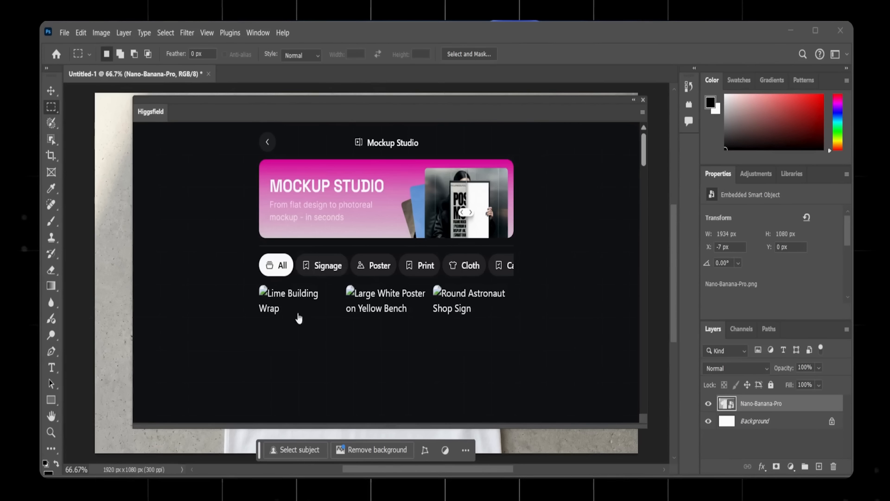
left_click(319, 270)
left_click(359, 267)
left_click(419, 266)
left_click(457, 264)
- Choose the Forest Float template and generate a 16:9 mockup from the white t-shirt design
left_click(391, 328)
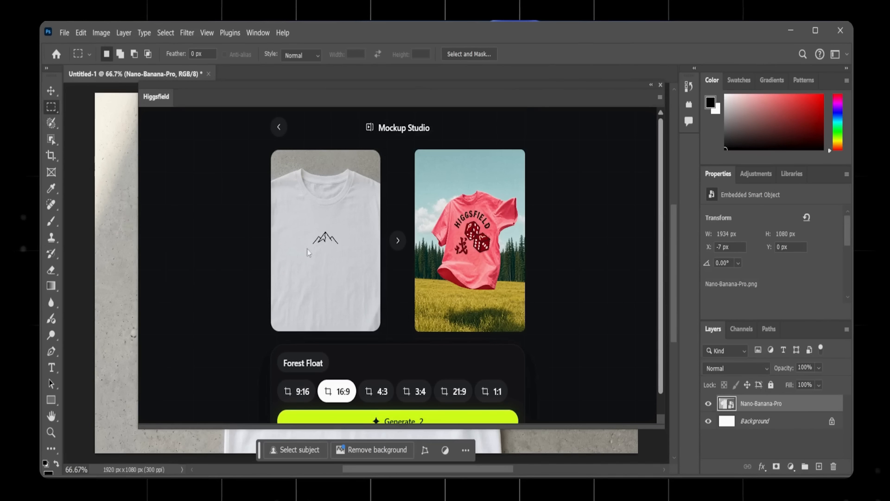
scroll(390, 398, "down", 1)
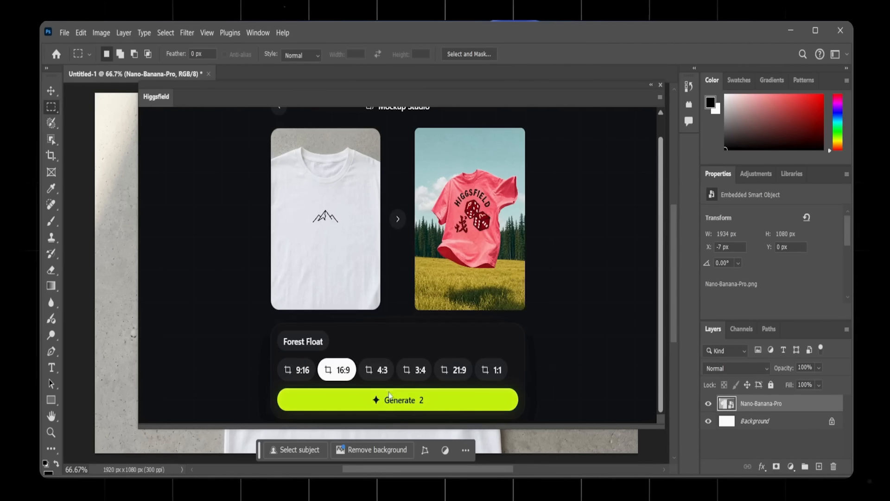
left_click(399, 405)
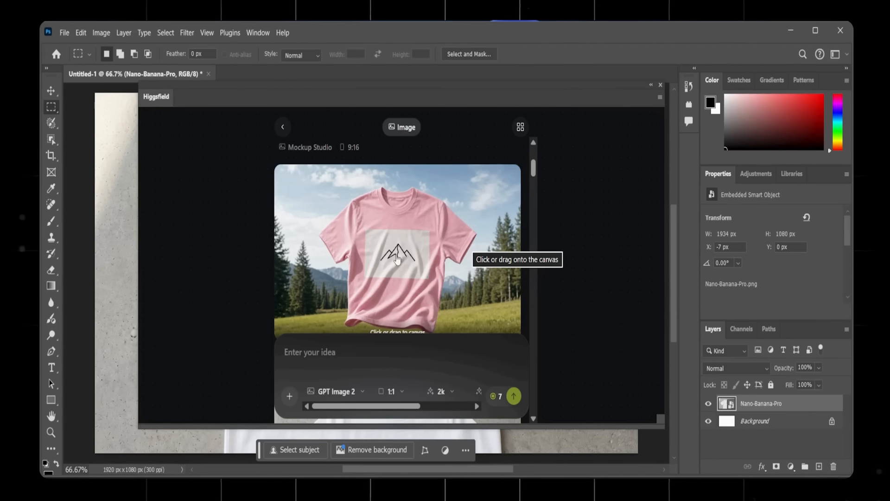
- Place the generated 16:9 pink t-shirt mockup on the canvas as a new layer
scroll(397, 266, "down", 1)
scroll(364, 269, "up", 1)
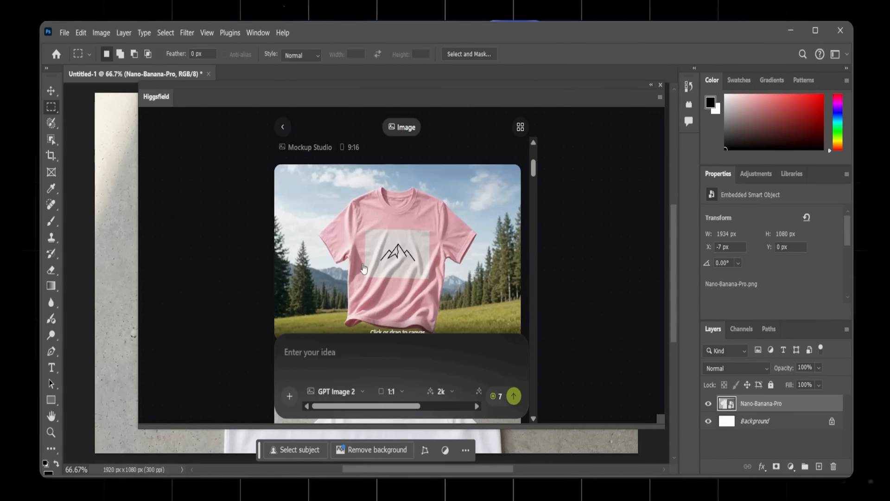
left_click(404, 263)
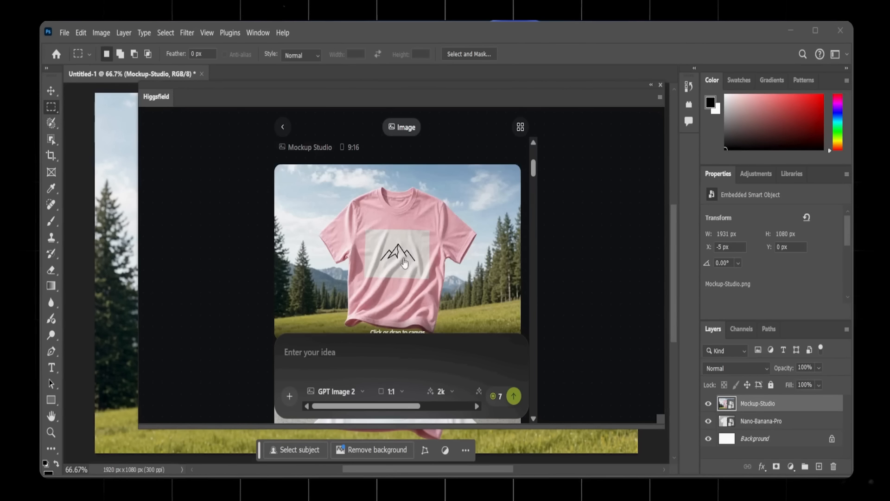
- Look through the generated images in the plugin and collapse its panel to inspect the placed mockup on the canvas
scroll(405, 263, "down", 5)
scroll(405, 261, "up", 4)
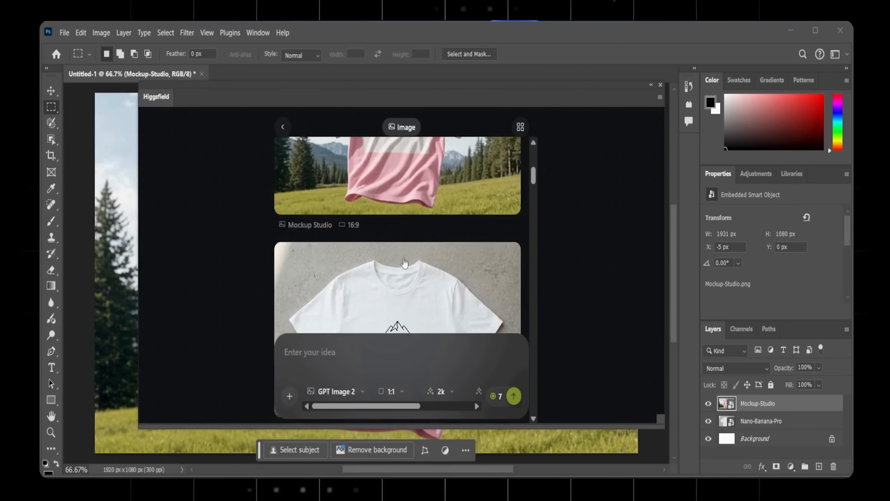
scroll(443, 251, "down", 3)
scroll(441, 262, "up", 5)
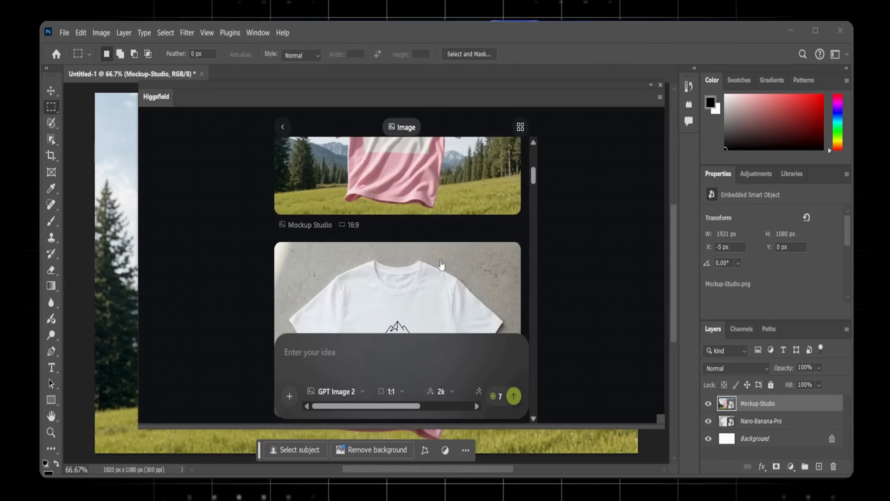
scroll(441, 264, "down", 2)
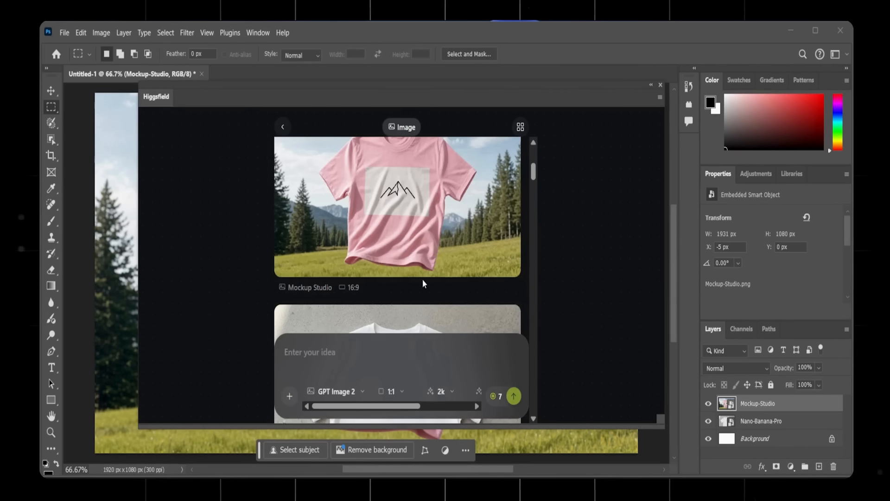
scroll(422, 280, "down", 2)
scroll(422, 279, "up", 3)
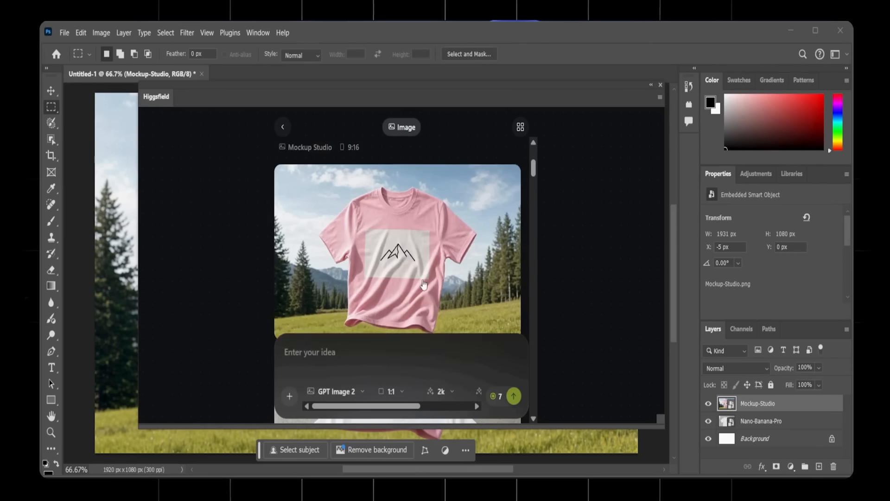
left_click(651, 86)
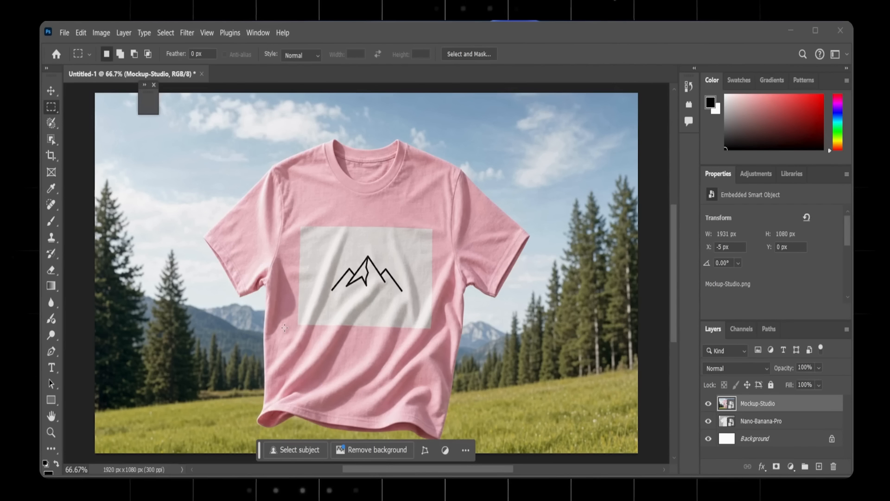
- Open the Angles app and generate the t-shirt mockup from the Front camera angle with rotation 0°, tilt 0° and zoom 0
scroll(284, 328, "down", 2)
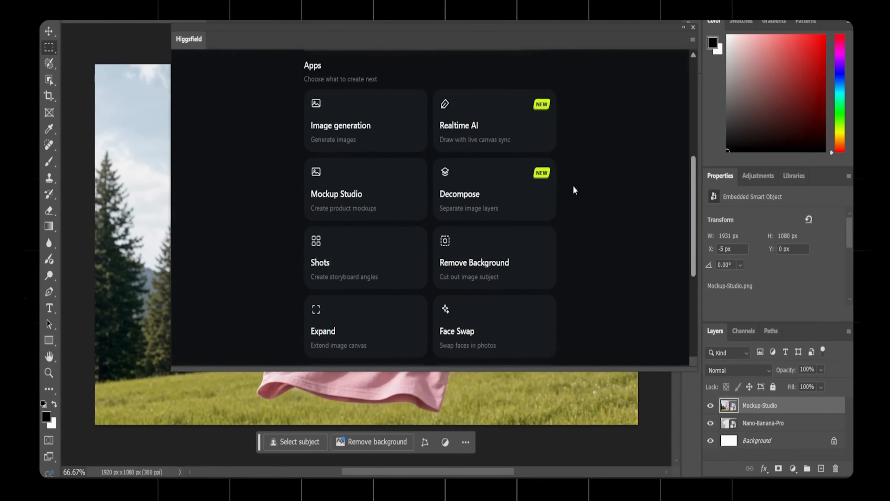
scroll(573, 189, "down", 5)
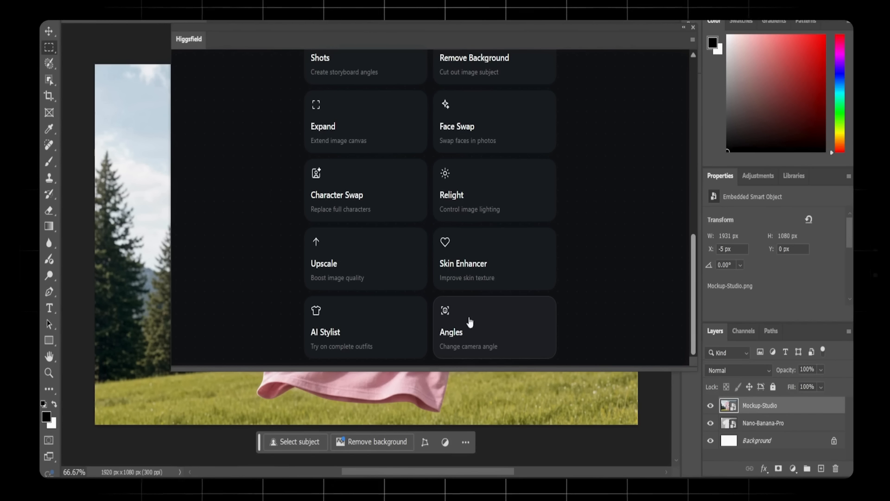
left_click(461, 331)
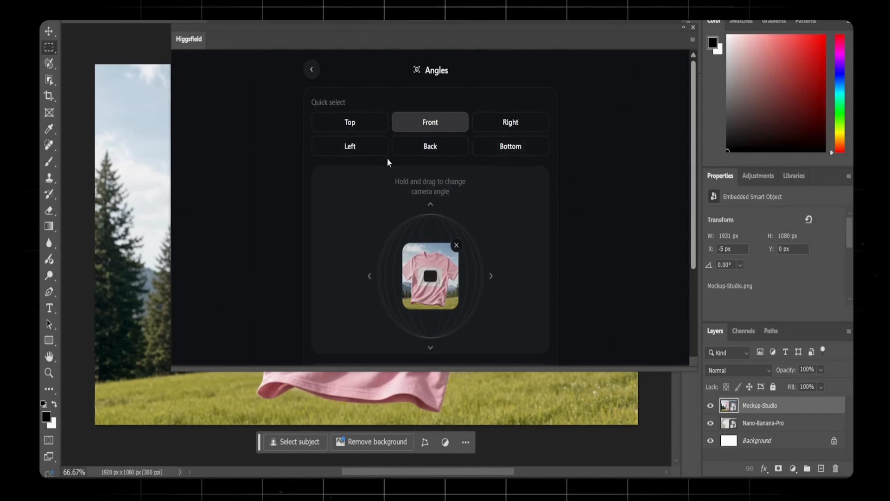
scroll(389, 160, "down", 3)
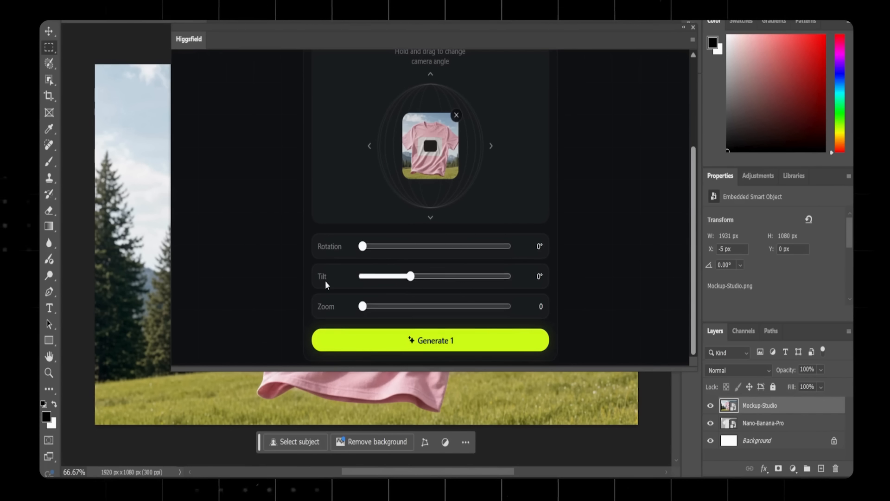
left_click(427, 340)
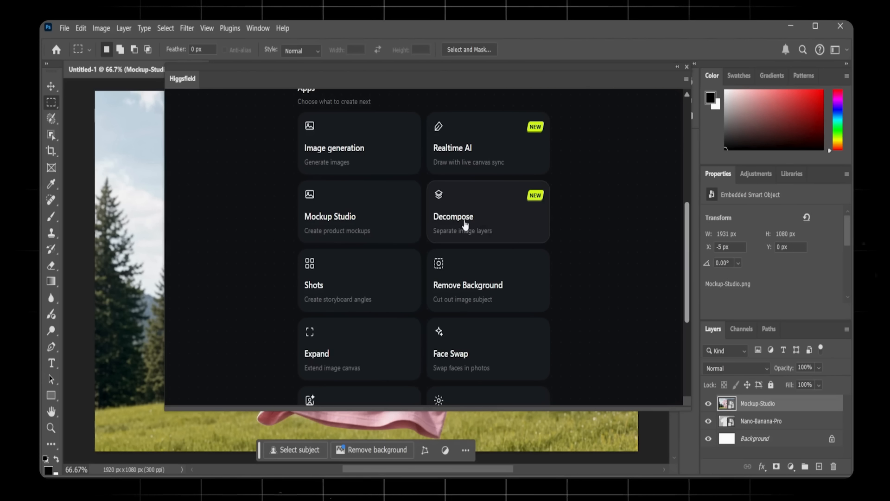
- Open the Decompose app, add an image and generate its separate layers
left_click(493, 227)
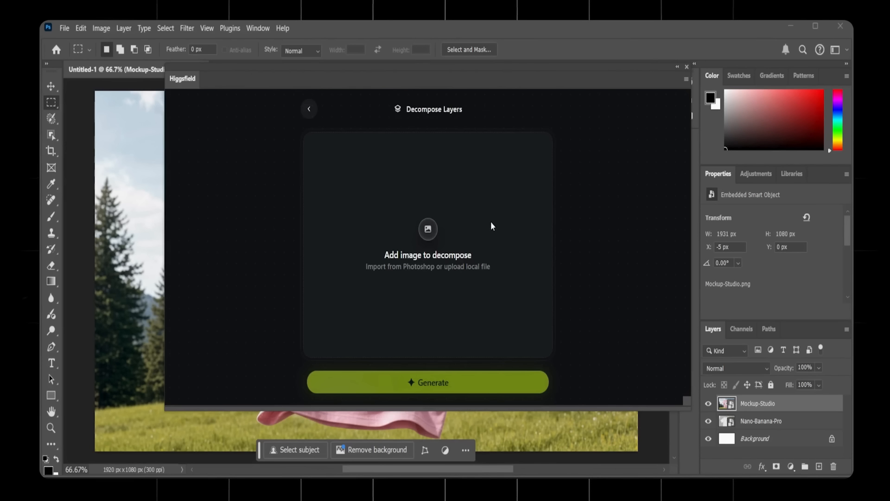
left_click(433, 262)
left_click(447, 373)
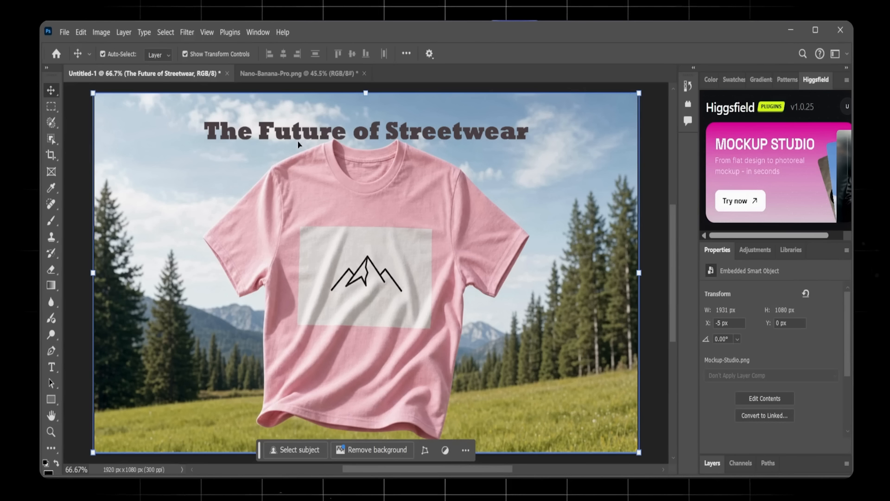
- Compare the headline text in the pink t-shirt document with the one in Nano-Banana-Pro.png, and return to Untitled-1
left_click(356, 135)
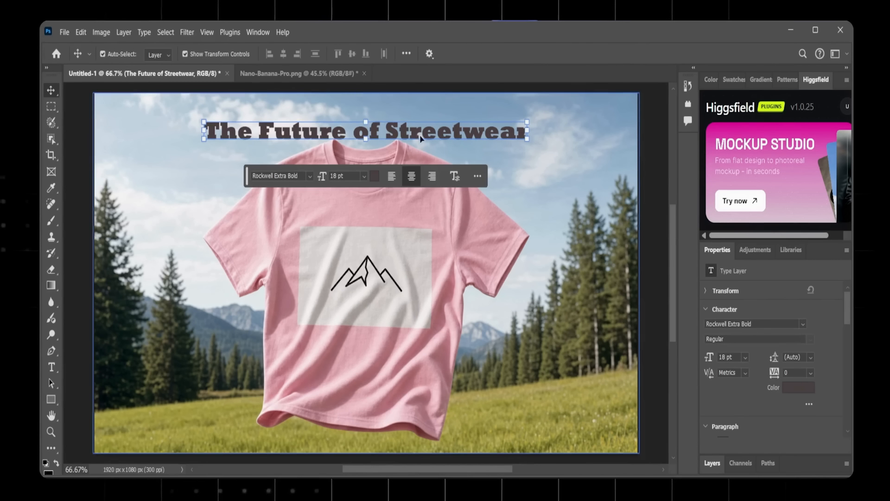
left_click(541, 149)
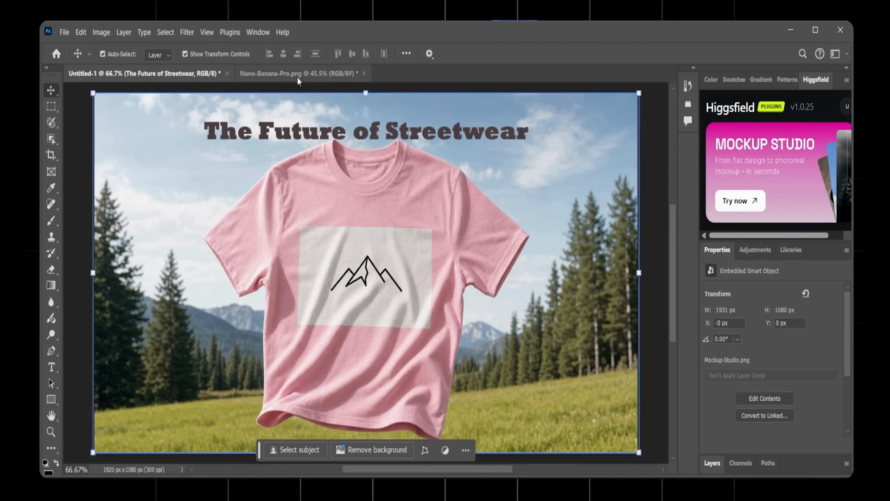
left_click(298, 77)
left_click(411, 147)
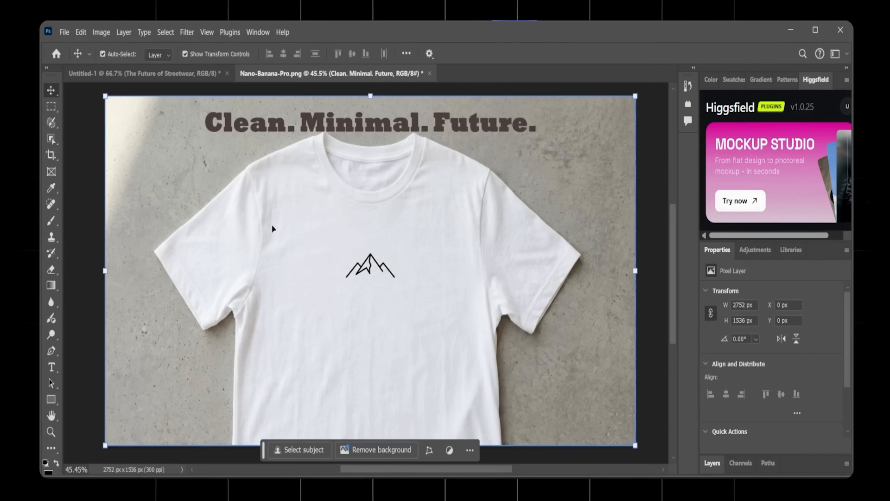
left_click(144, 73)
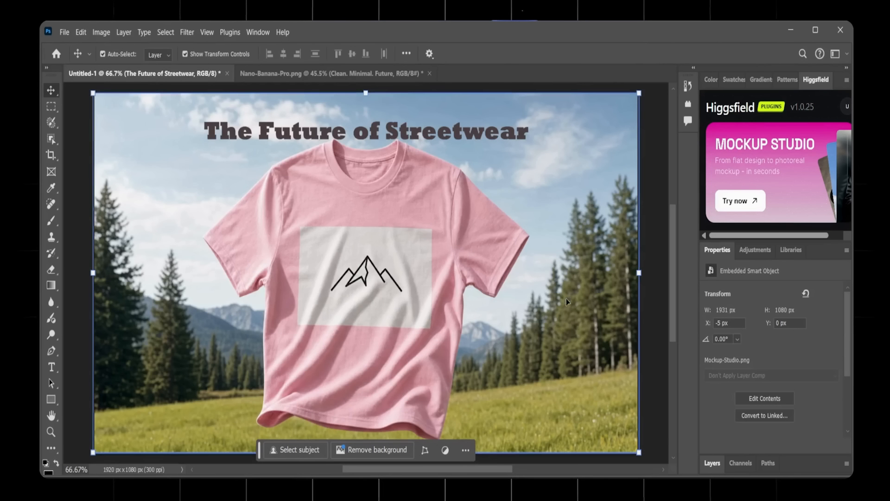
- Undock the Higgsfield panel into a floating window over the canvas and look through its list of apps
left_click_drag(713, 79, 595, 102)
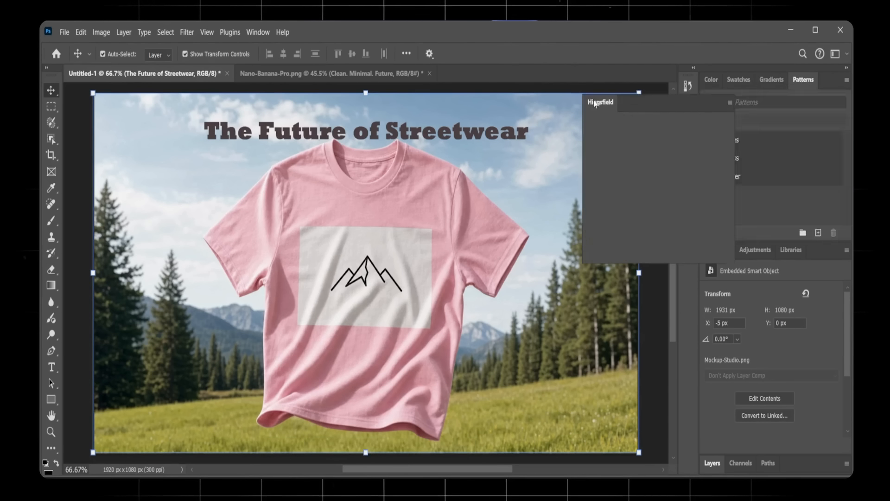
left_click_drag(692, 109, 560, 109)
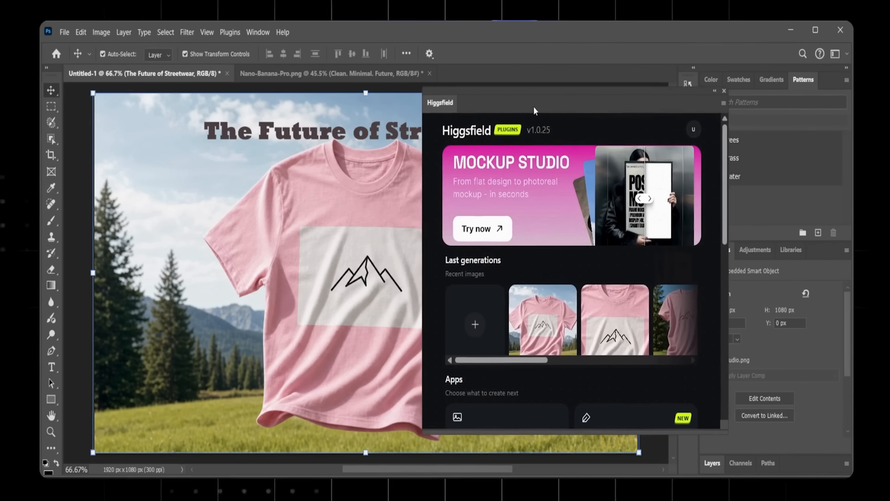
scroll(559, 241, "down", 5)
scroll(559, 246, "down", 4)
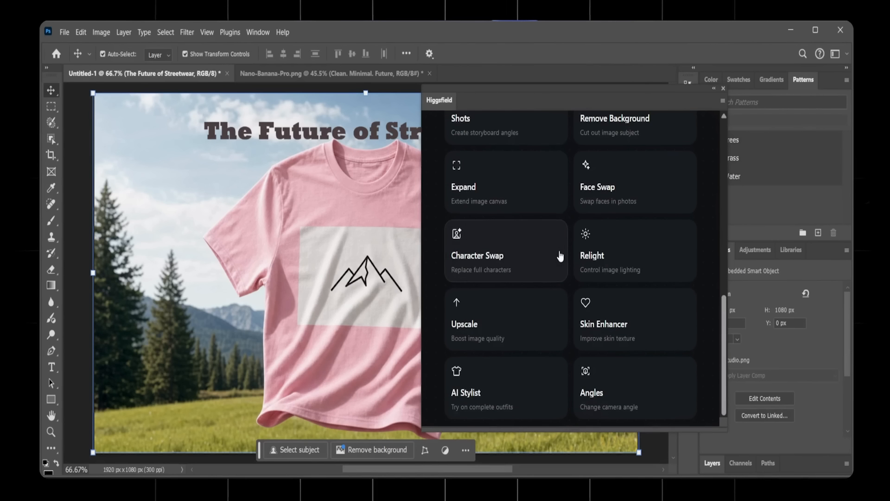
scroll(558, 346, "up", 9)
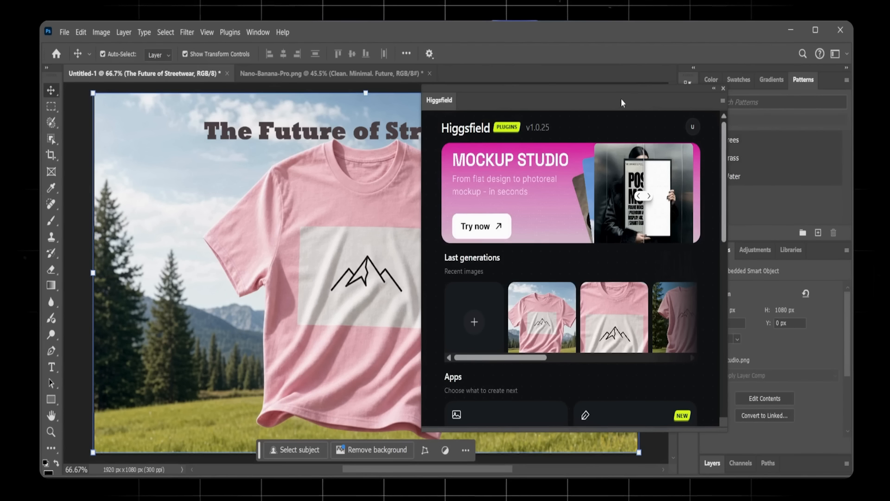
- Move the floating Higgsfield panel clear of the shirt, view the Nano-Banana-Pro.png design, and return to Untitled-1 with the panel fully in view
left_click_drag(622, 100, 778, 105)
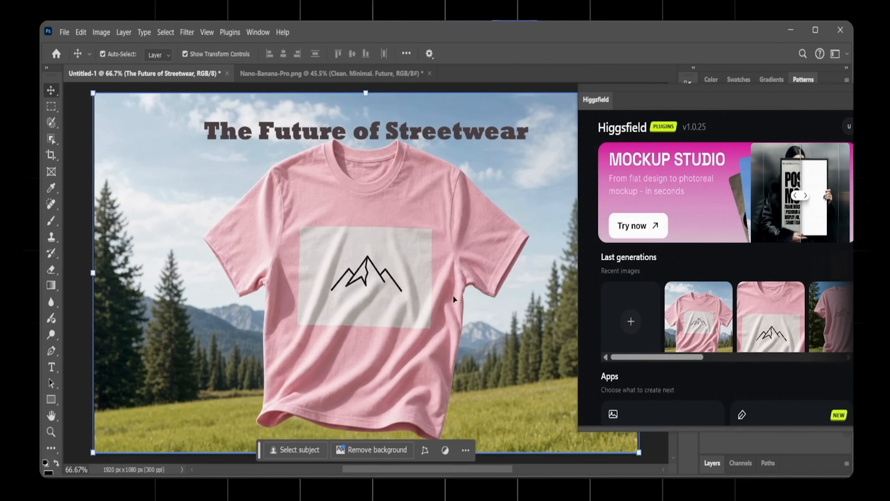
left_click(324, 73)
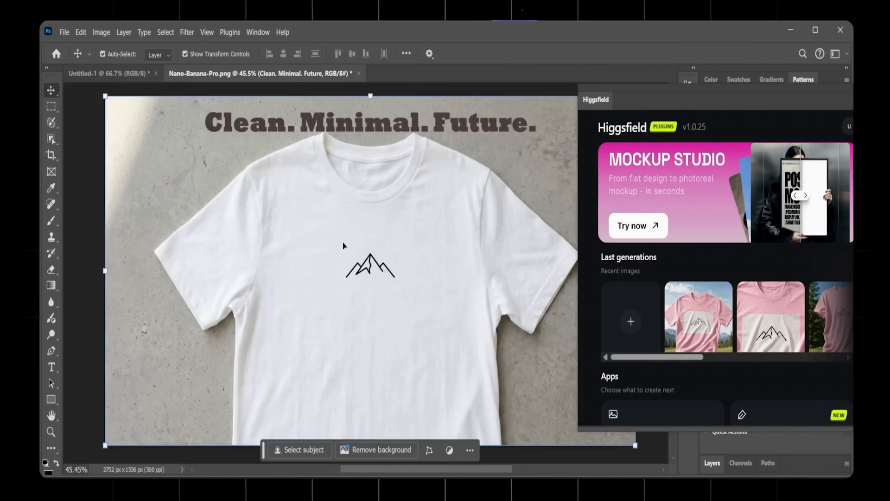
left_click_drag(716, 79, 722, 112)
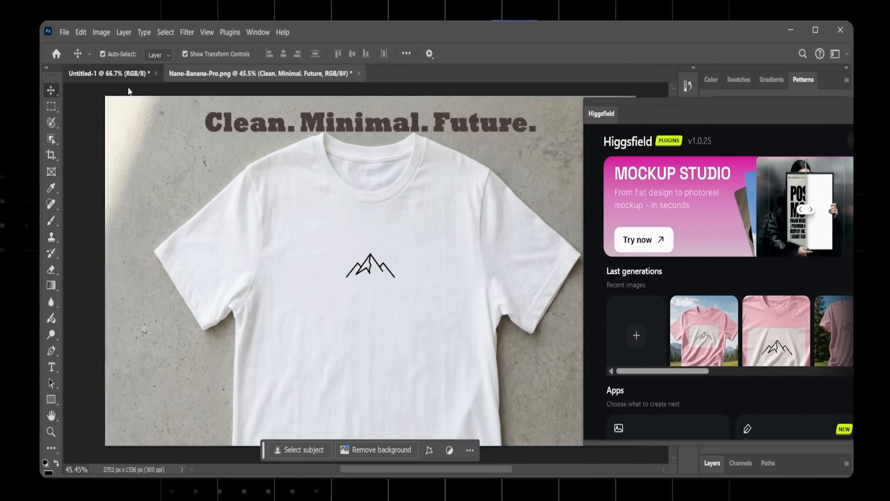
left_click(89, 73)
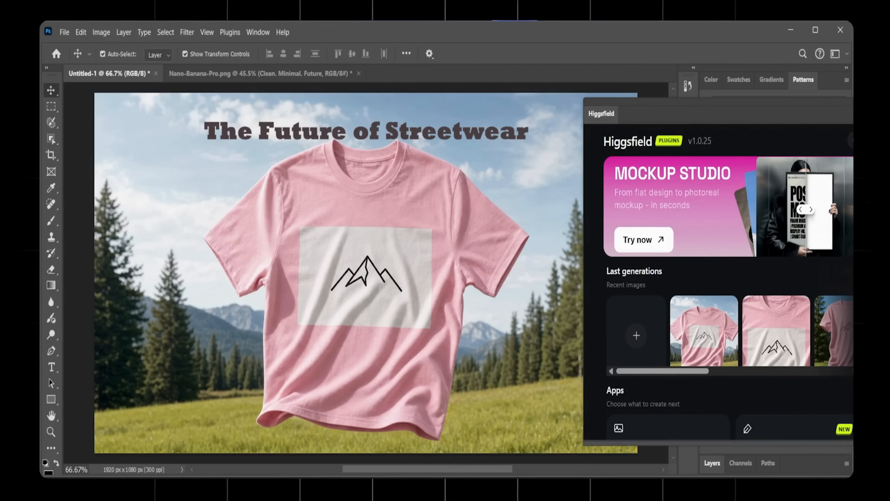
left_click_drag(838, 122, 750, 111)
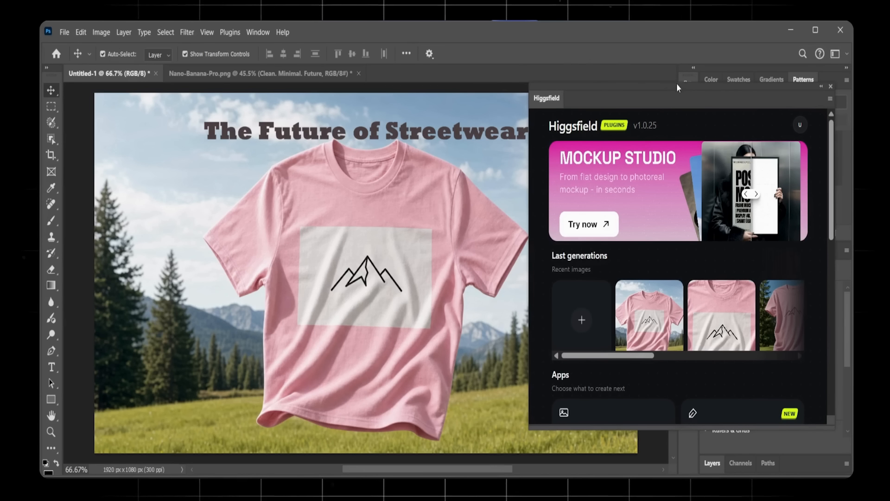
left_click_drag(642, 87, 658, 101)
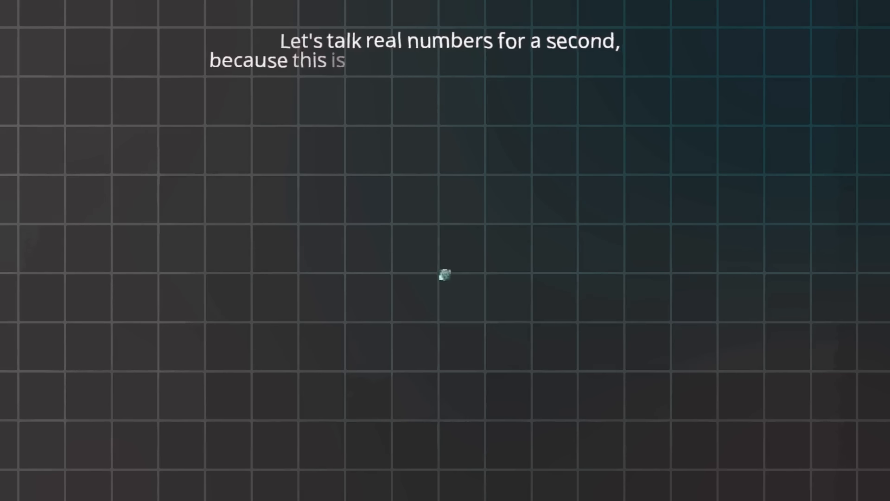